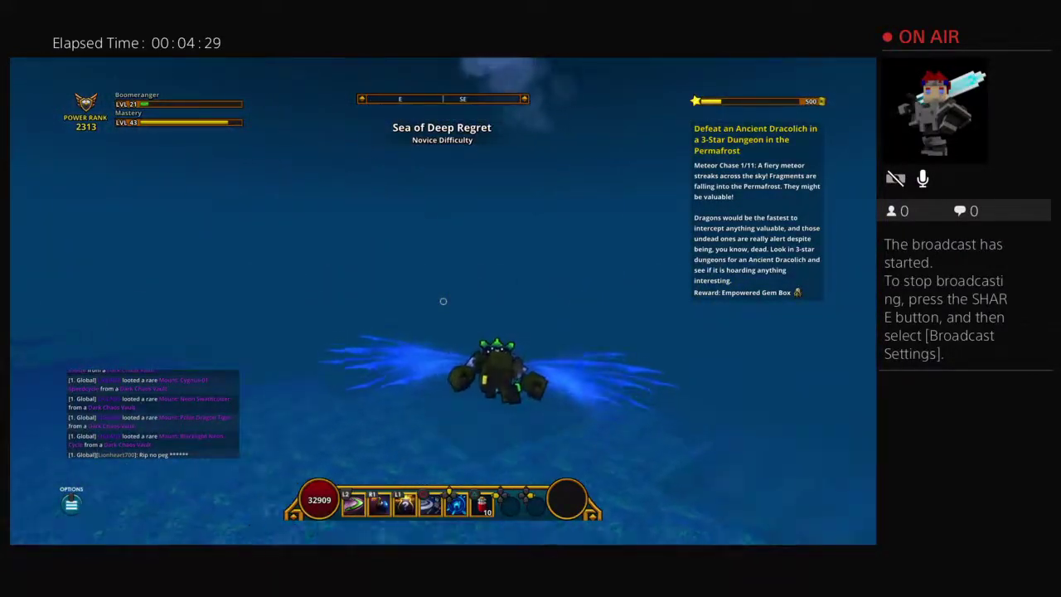
Check the World Map while over the Sea of Deep Regret
key(m)
key(m)
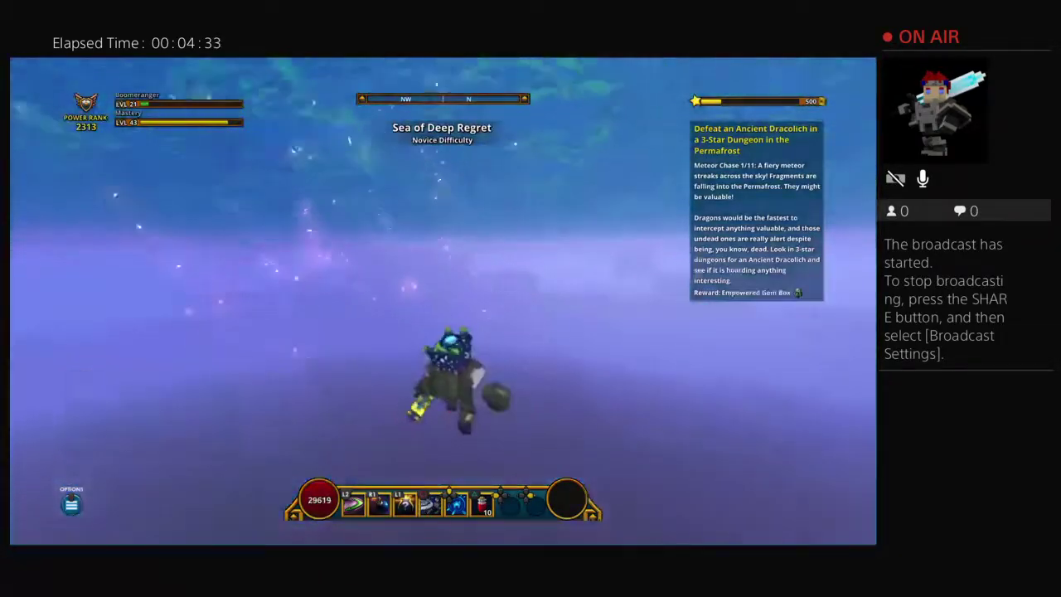
Open the game menu to travel back to the home world
key(Escape)
key(Escape)
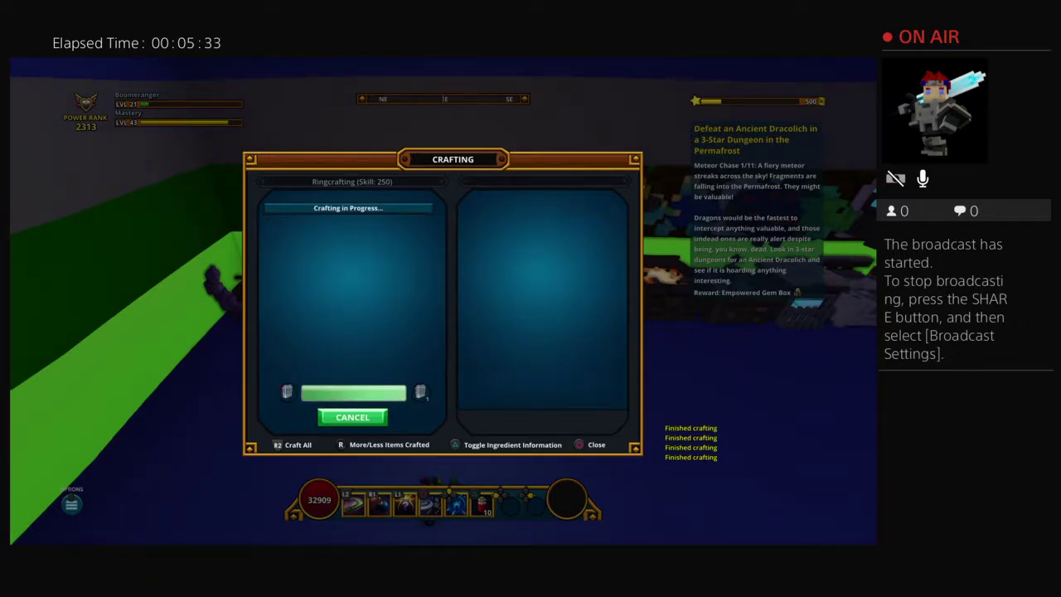
Select the Vitality Shard Box recipe in the Dabbler tier, then collapse the tier
key(Return)
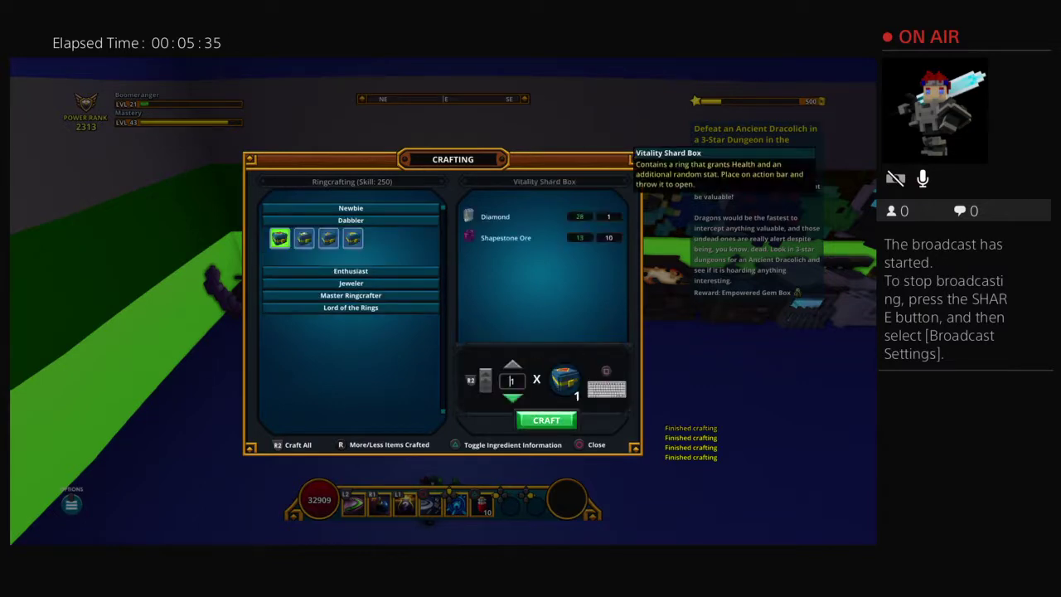
key(Right)
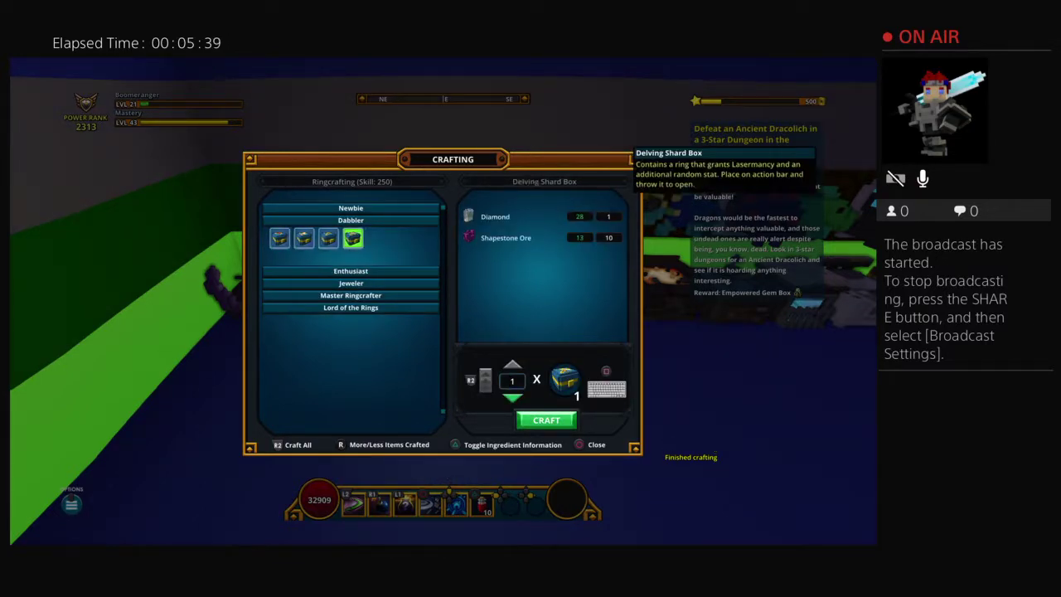
key(Escape)
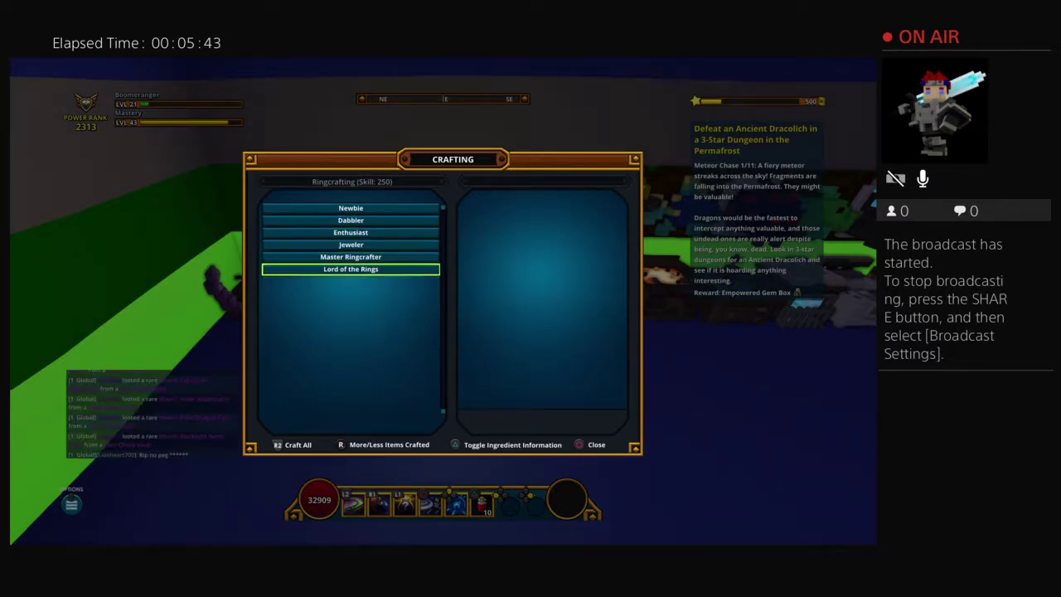
Review the Shadow Diamond and Wisdom Signet Box recipes, then close the Ringcrafting bench
key(Return)
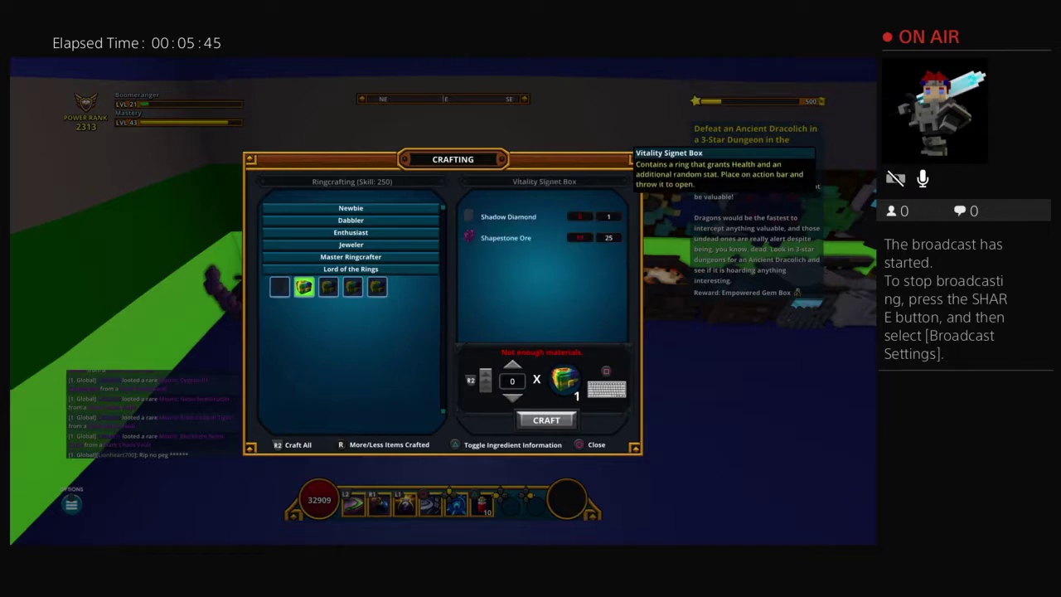
key(Left)
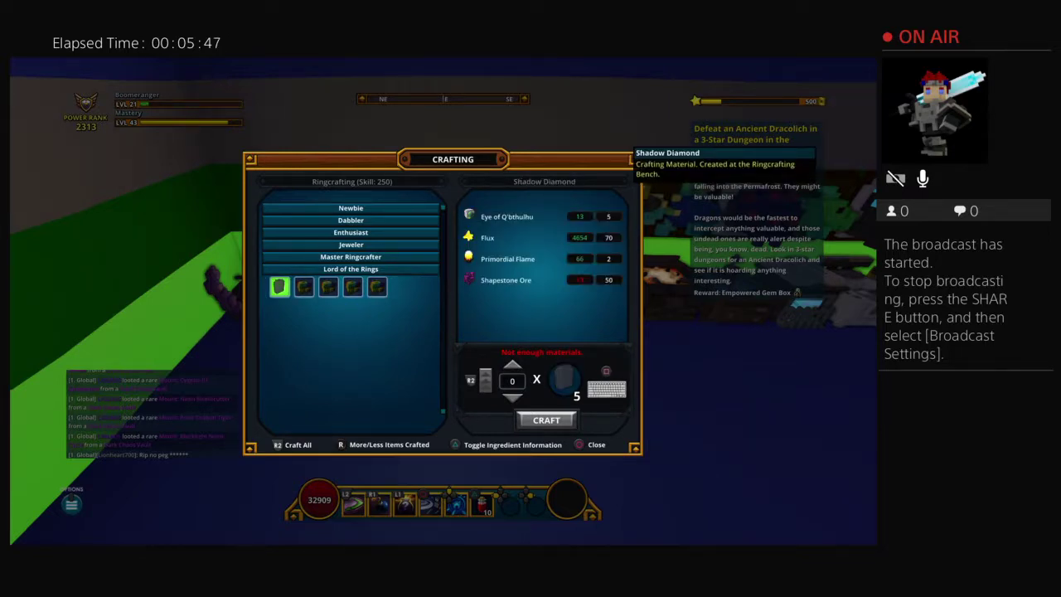
key(Right)
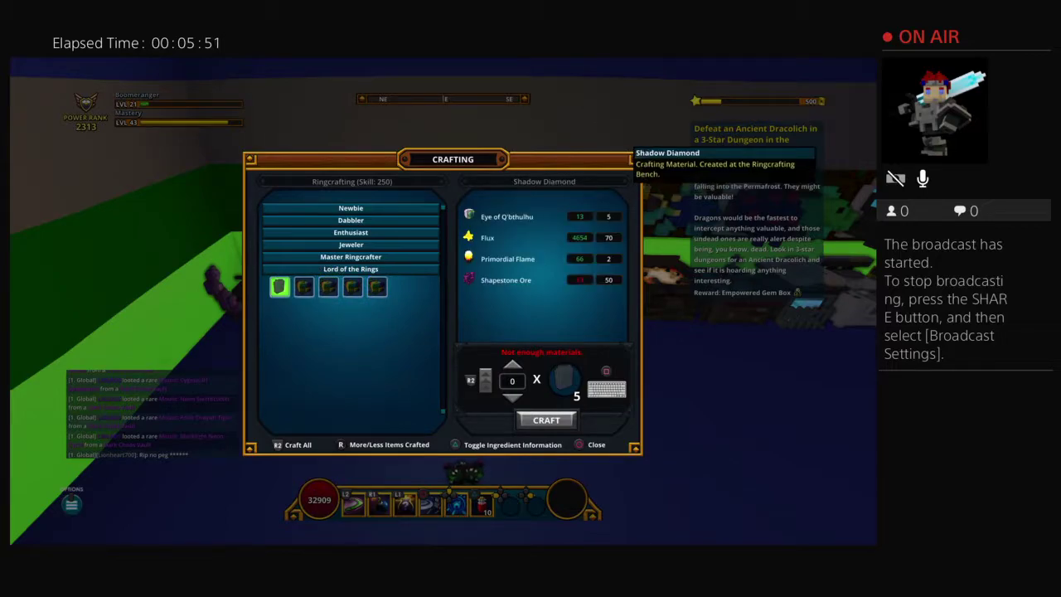
key(Escape)
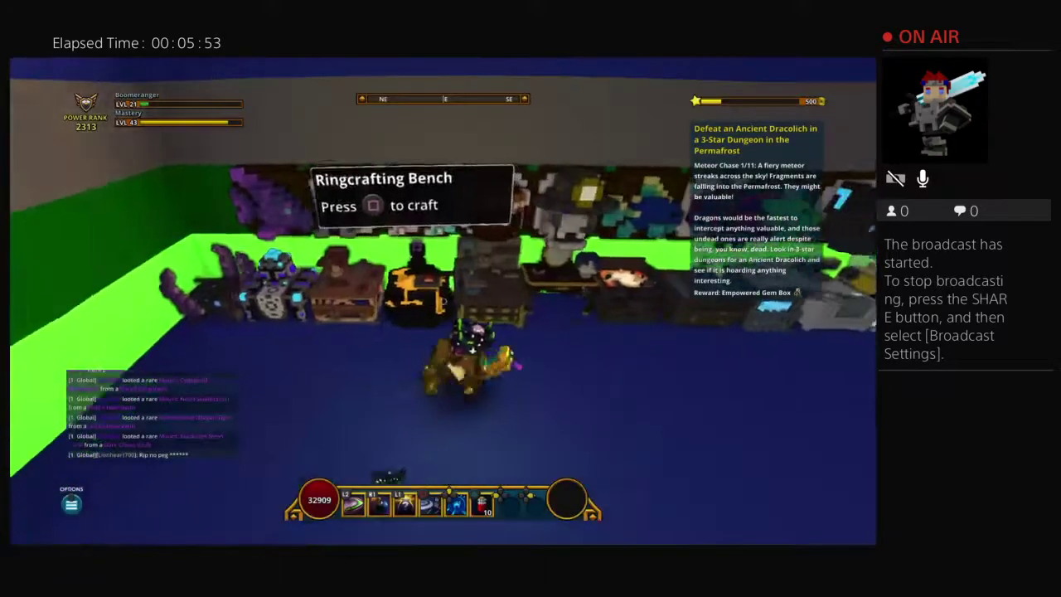